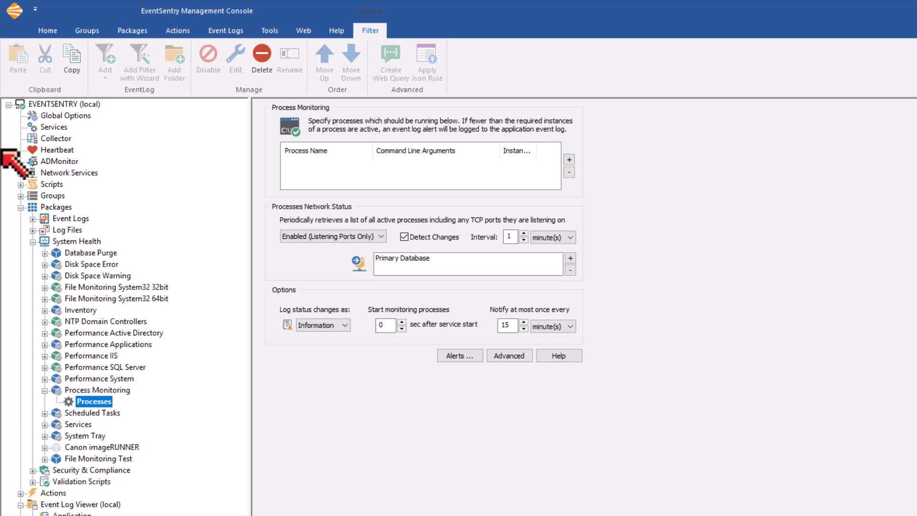
# - Start adding a monitored process, and launch calc.exe with its window placed clear of the entry dialog
pyautogui.click(569, 160)
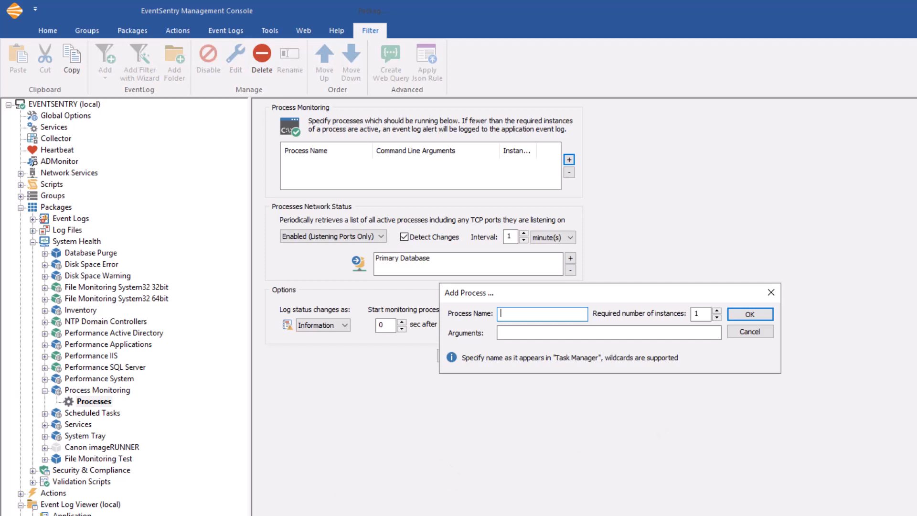
pyautogui.press('super+r')
pyautogui.write('calc.exe')
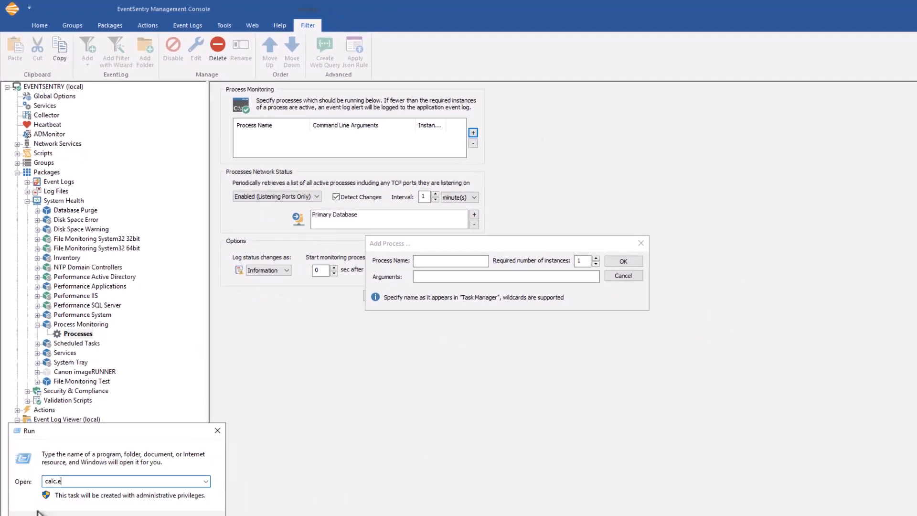
pyautogui.press('Return')
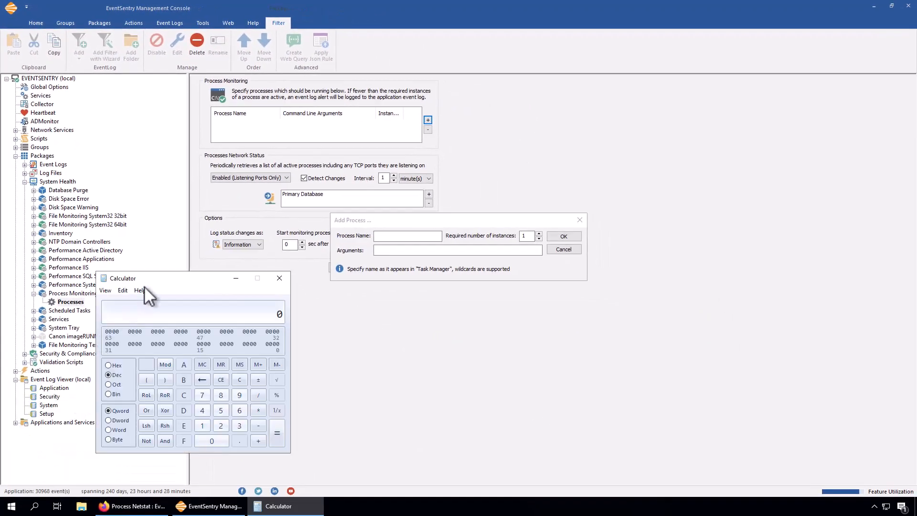
pyautogui.moveTo(144, 282); pyautogui.dragTo(419, 297)
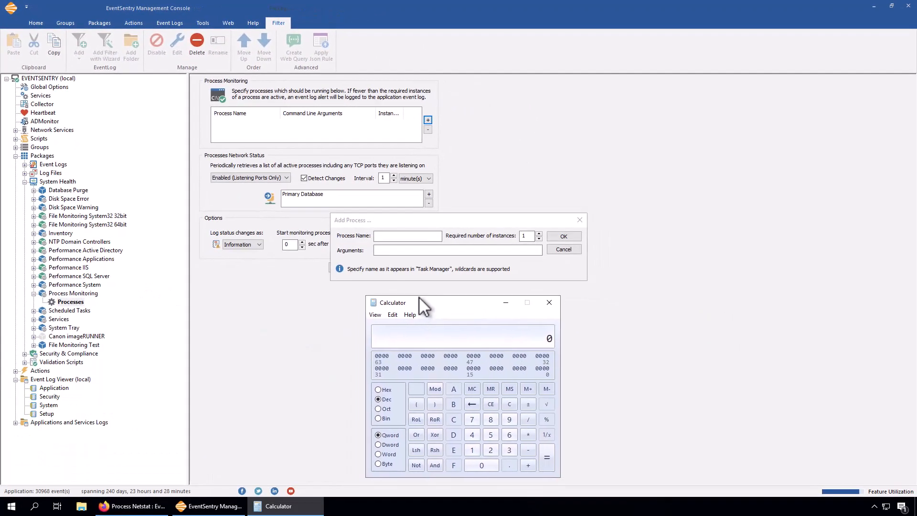
# - Look up the Calculator's executable name in Task Manager's detailed process list, and close Task Manager
pyautogui.rightClick(383, 507)
pyautogui.click(411, 454)
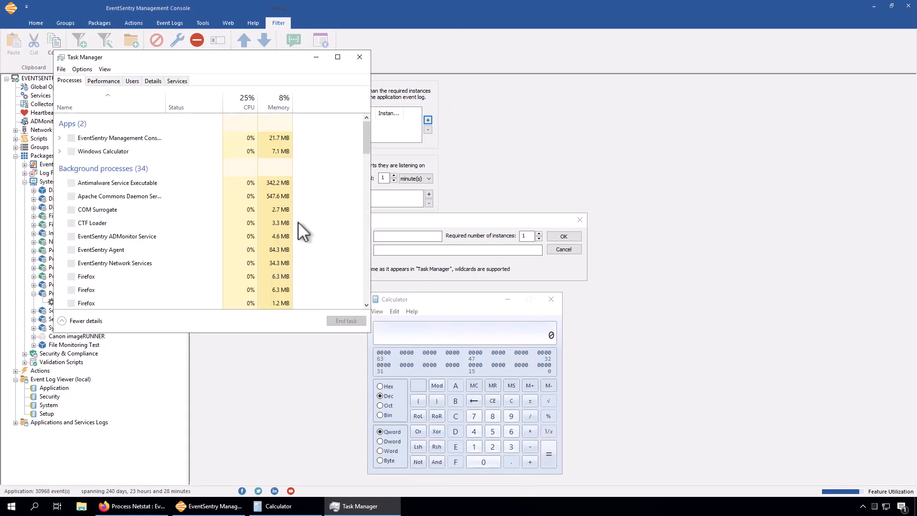
pyautogui.click(153, 84)
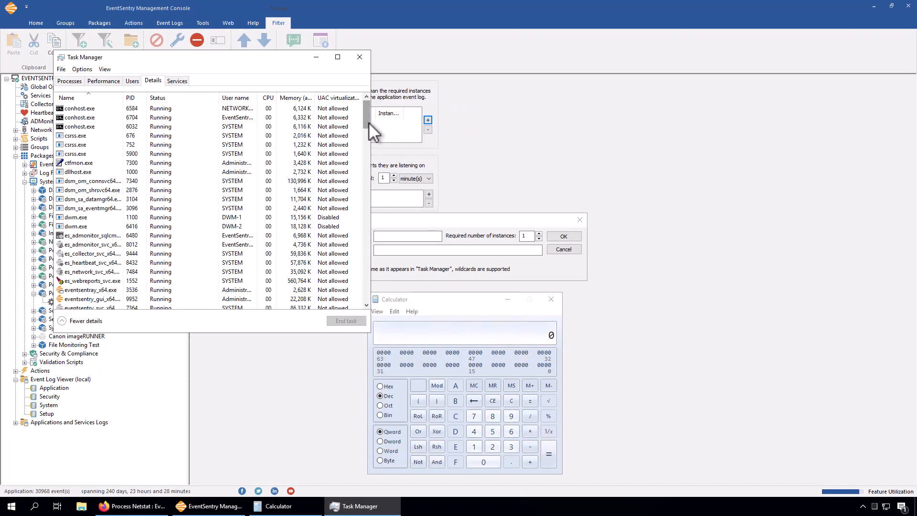
pyautogui.moveTo(368, 122); pyautogui.dragTo(345, 304)
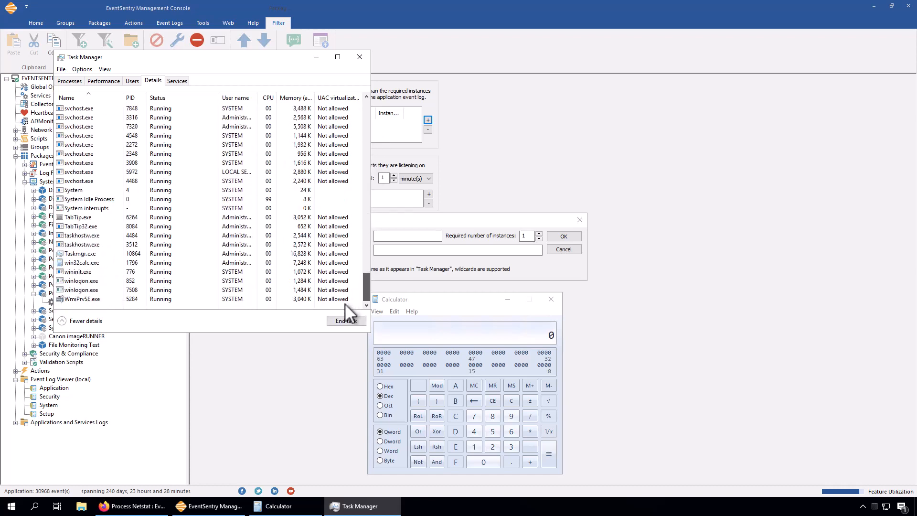
pyautogui.click(74, 262)
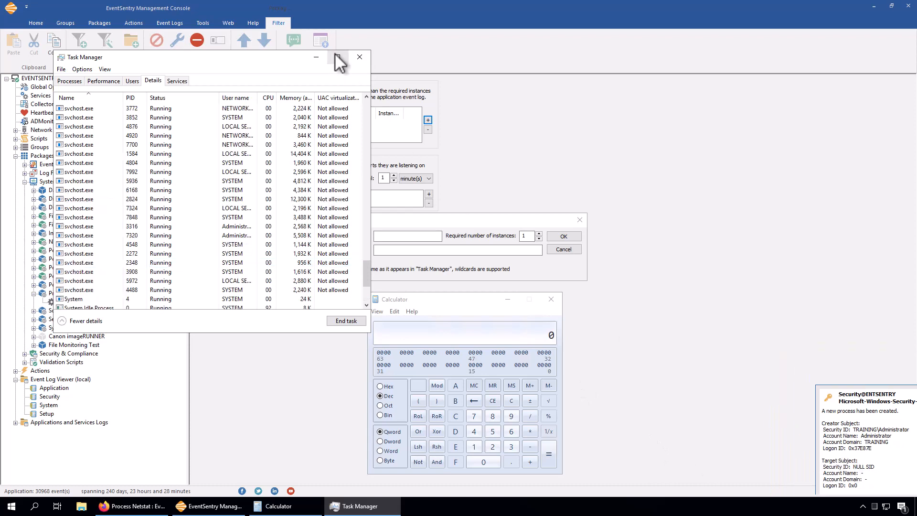
pyautogui.click(360, 57)
# - Add win32calc.exe to the monitored processes without any arguments
pyautogui.click(395, 236)
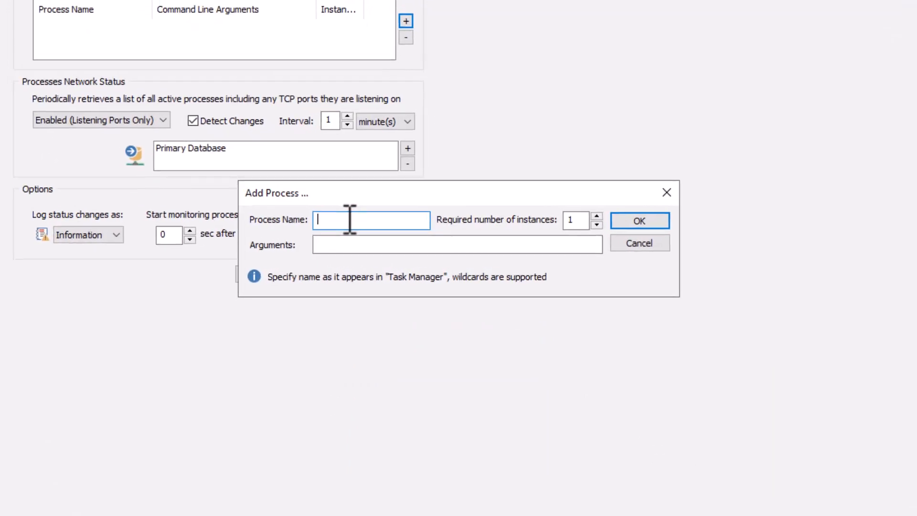
pyautogui.write('win32calc.e')
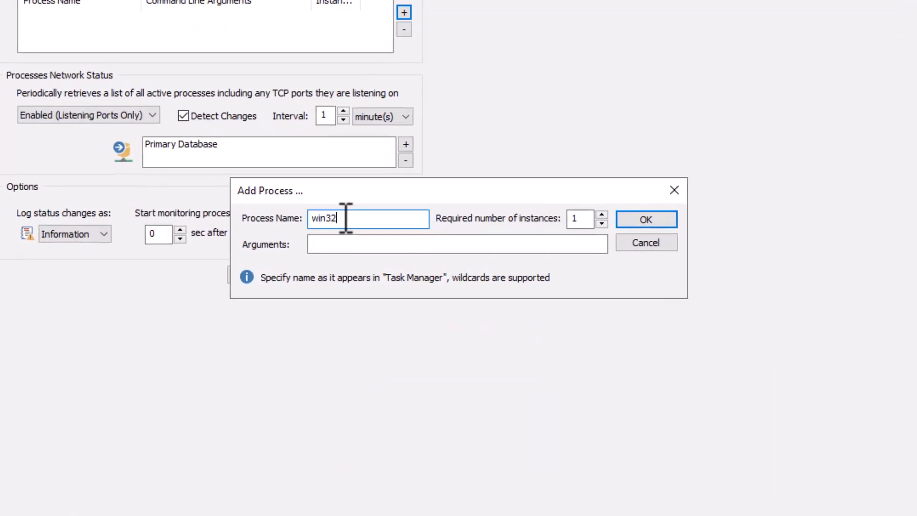
pyautogui.write('xe')
pyautogui.click(442, 242)
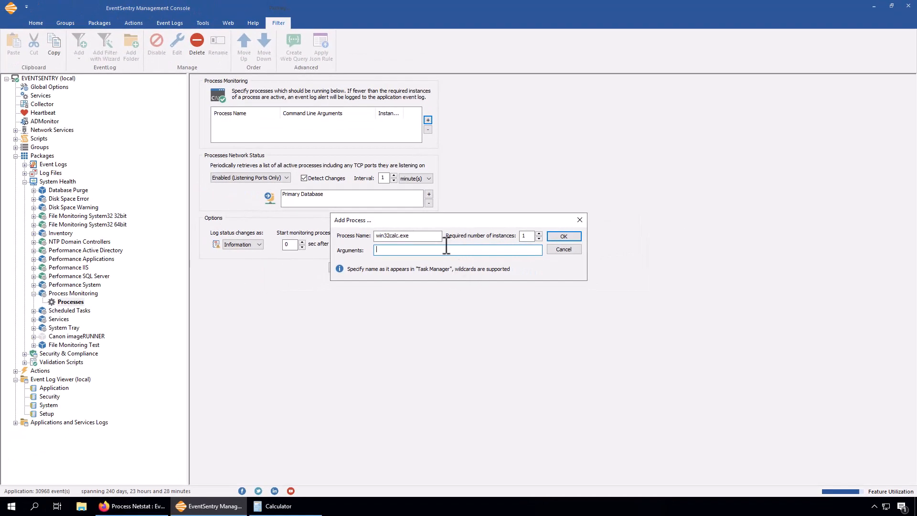
pyautogui.click(399, 236)
pyautogui.write('*')
pyautogui.press('BackSpace')
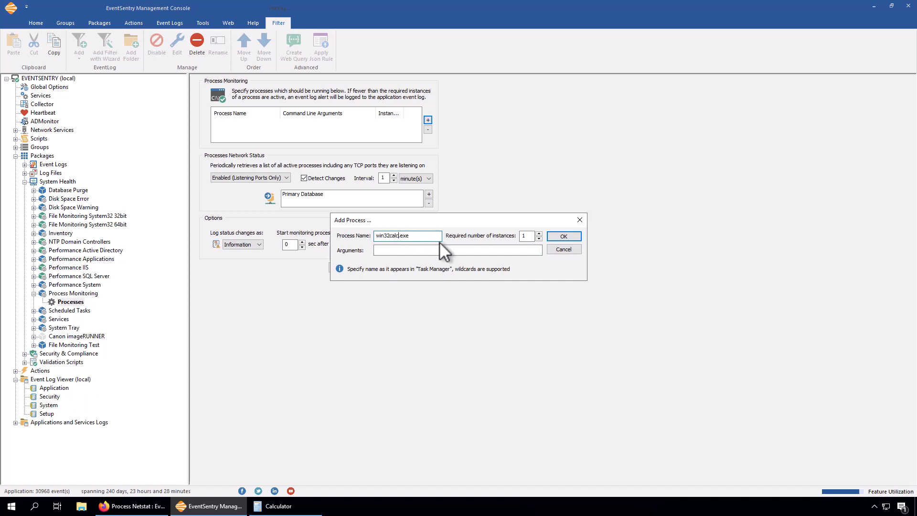
pyautogui.click(564, 237)
pyautogui.click(244, 123)
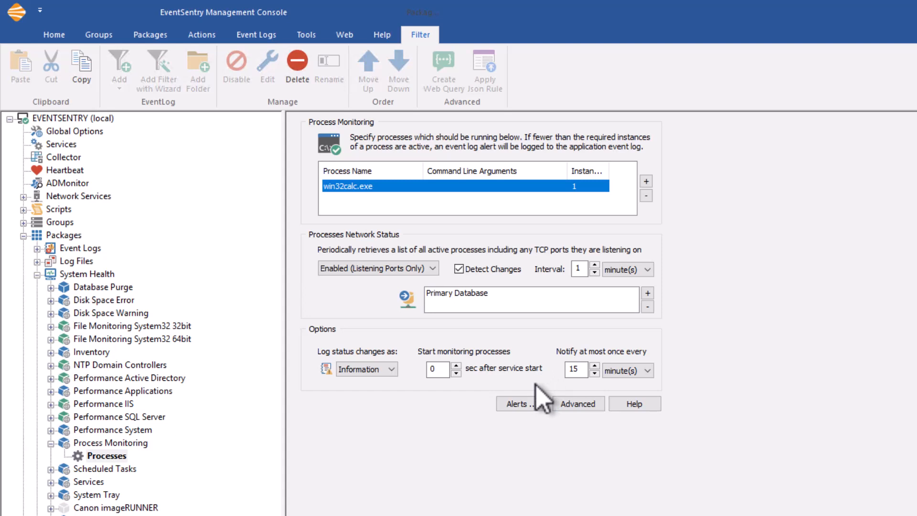
# - Set process monitoring to start 120 seconds after service start and log status changes as Error
pyautogui.doubleClick(437, 368)
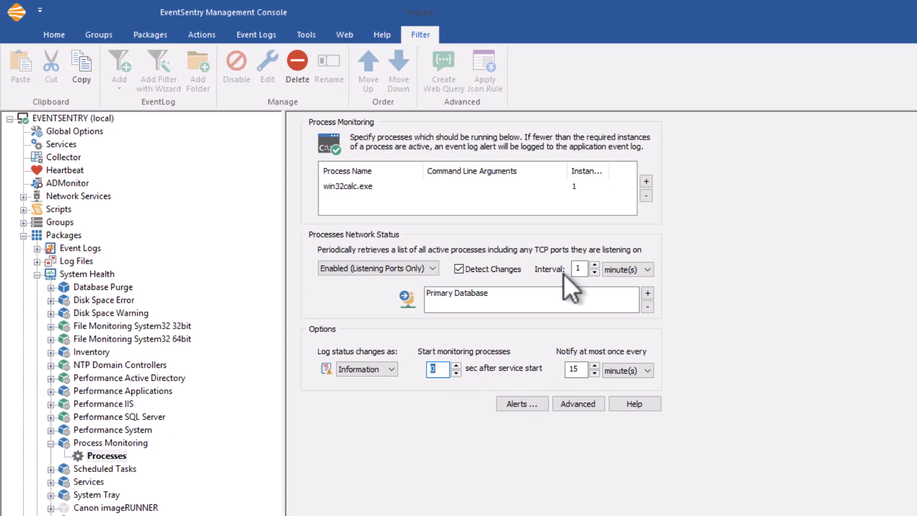
pyautogui.write('120')
pyautogui.click(583, 369)
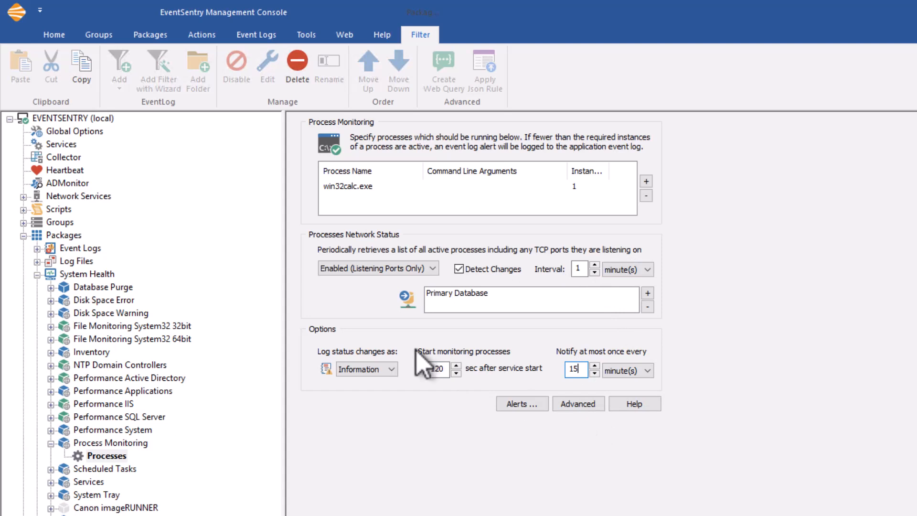
pyautogui.click(389, 369)
pyautogui.click(365, 402)
# - Save the modified monitoring configuration
pyautogui.click(47, 37)
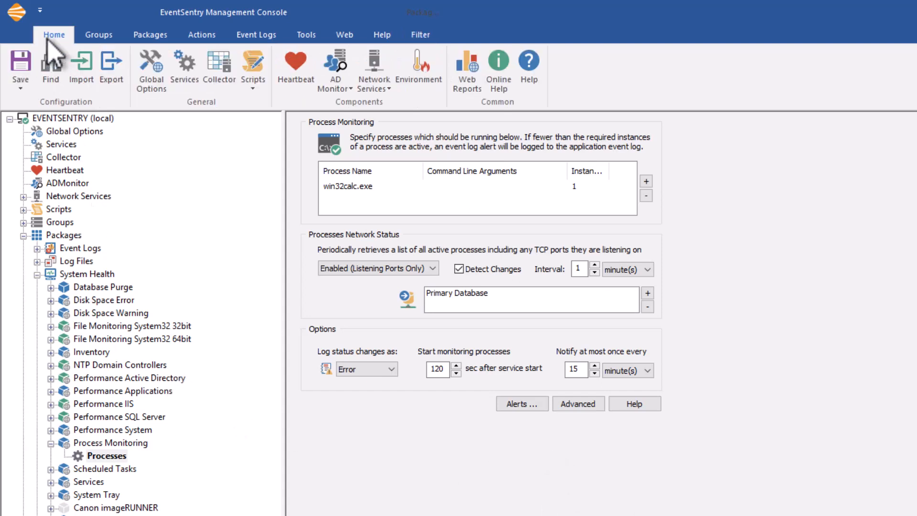
pyautogui.click(21, 88)
pyautogui.click(34, 120)
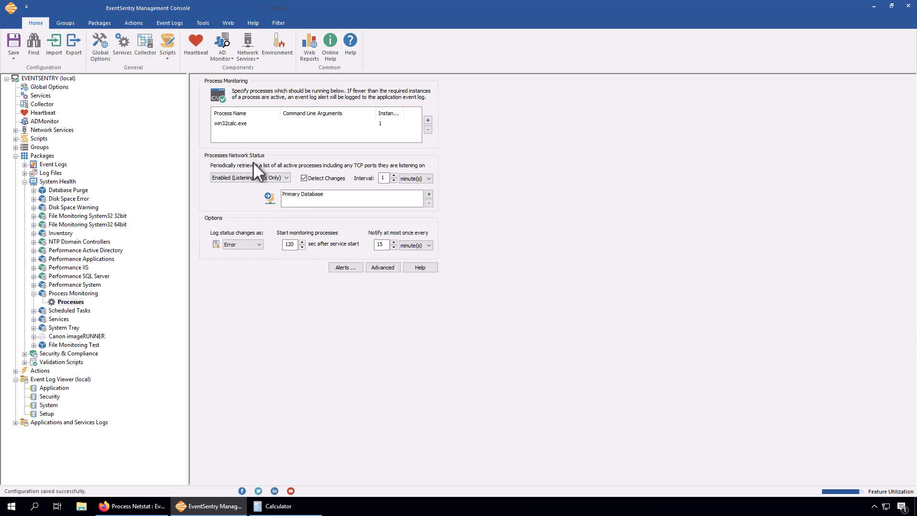
# - Open the local Application event log and check the details of its newest event
pyautogui.click(53, 388)
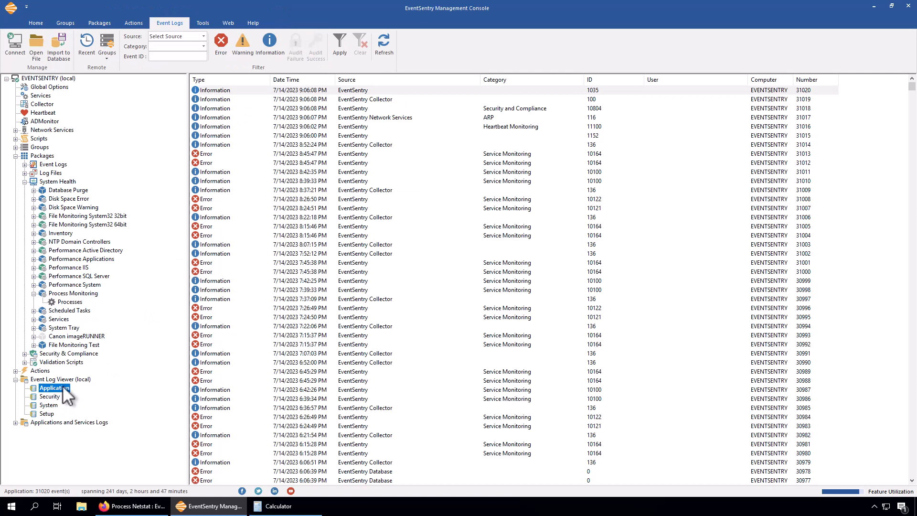
pyautogui.doubleClick(459, 91)
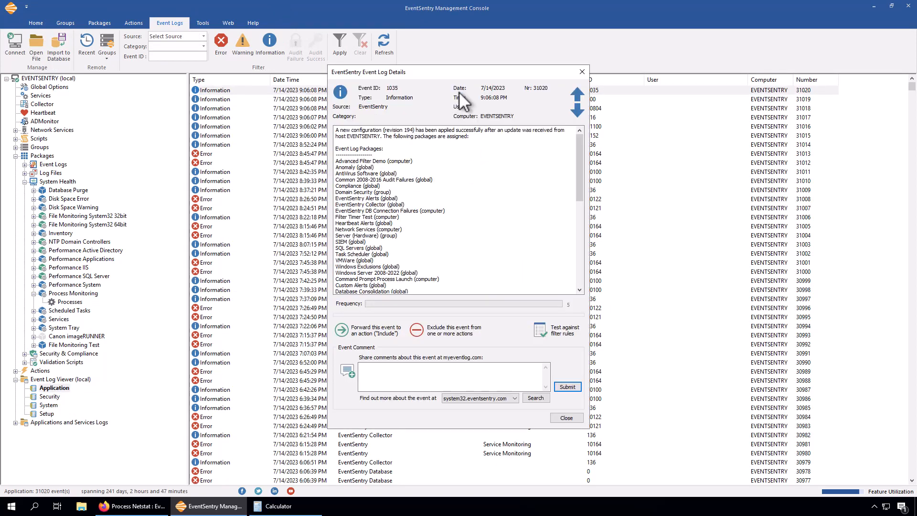
pyautogui.click(582, 71)
# - Close the Calculator and reload the Application event log
pyautogui.click(271, 509)
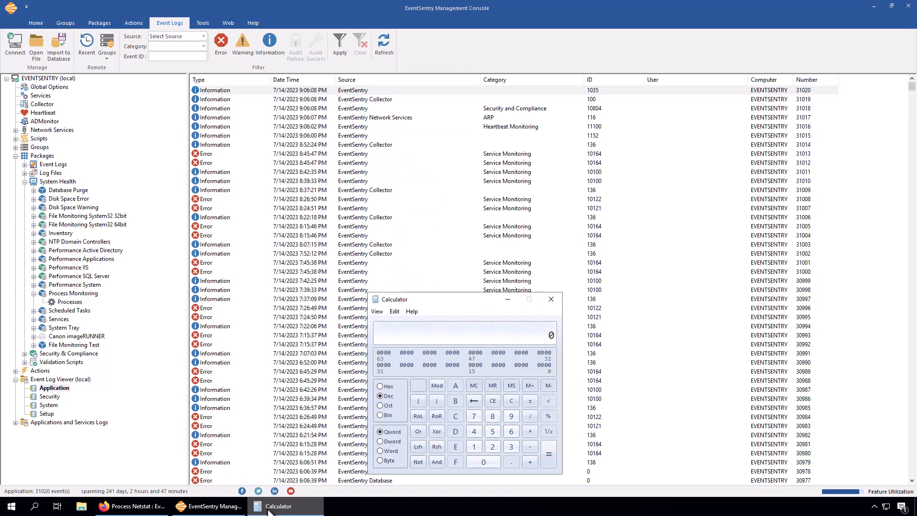
pyautogui.click(551, 300)
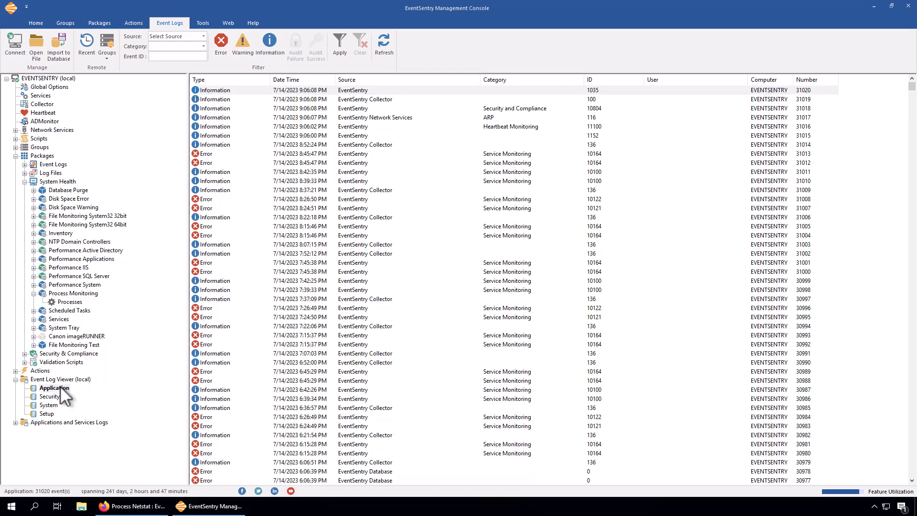
pyautogui.click(59, 387)
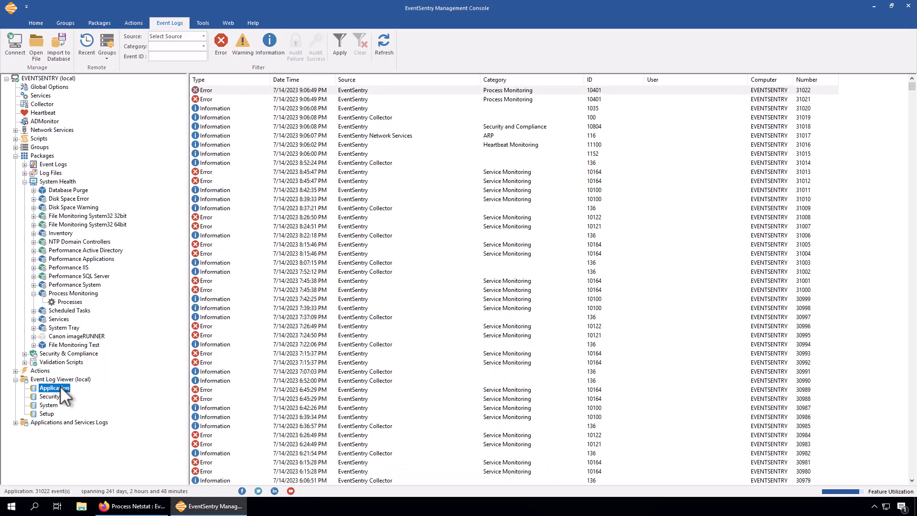
# - Read the details of the two Process Monitoring error events at the head of the Application log
pyautogui.doubleClick(296, 99)
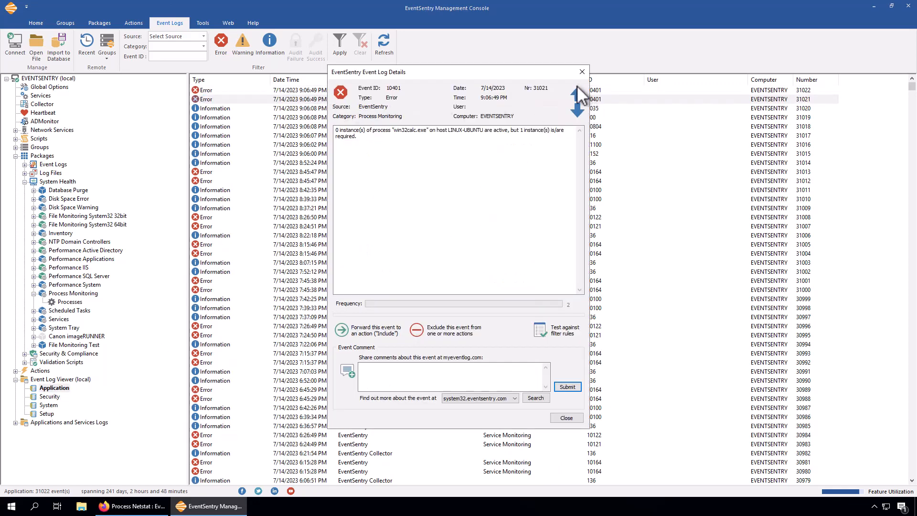
pyautogui.click(576, 93)
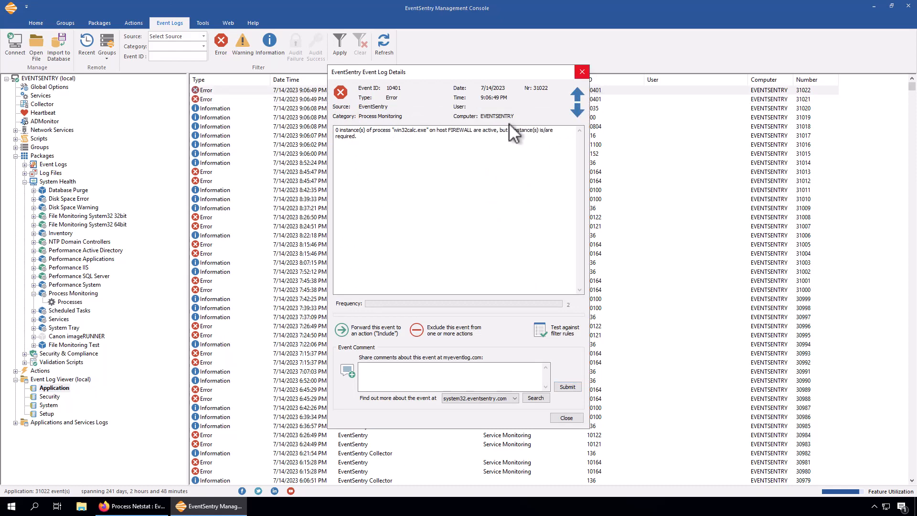
pyautogui.click(582, 71)
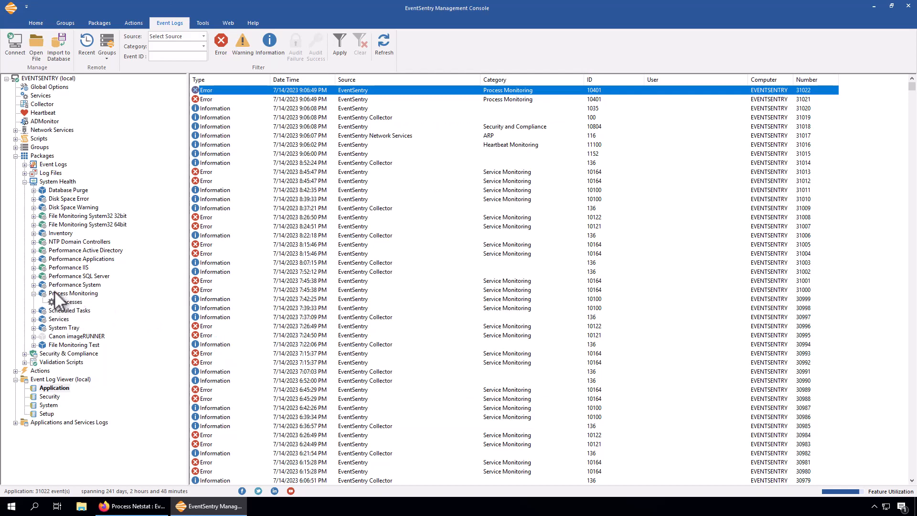
# - Reload the Application event log and read the details of the newest Process Monitoring error
pyautogui.click(59, 387)
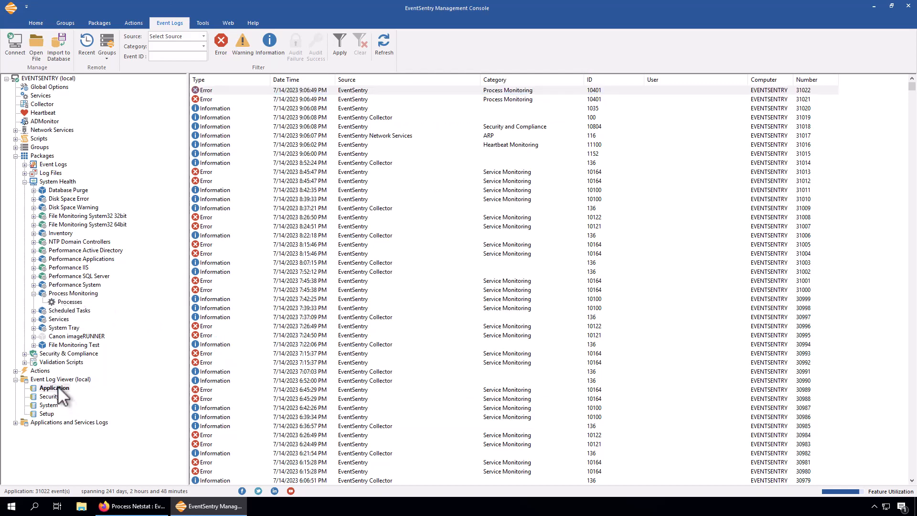
pyautogui.doubleClick(470, 89)
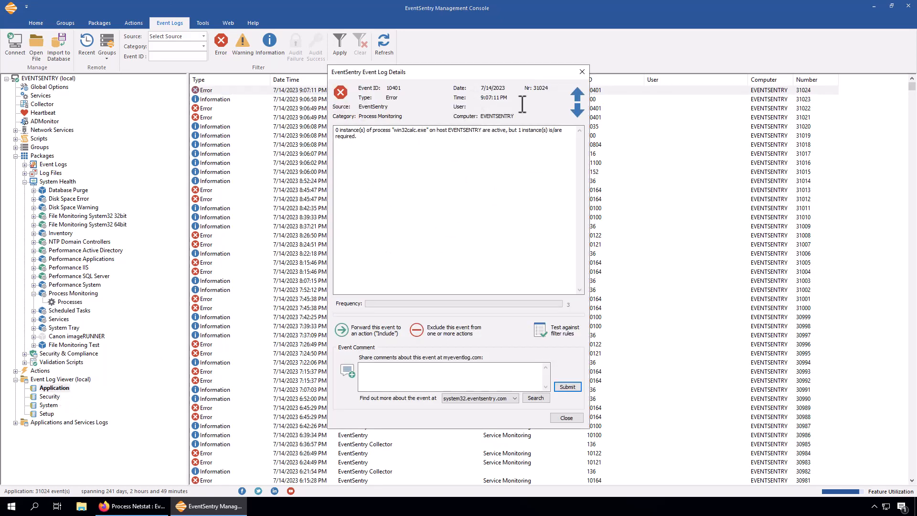
pyautogui.click(582, 71)
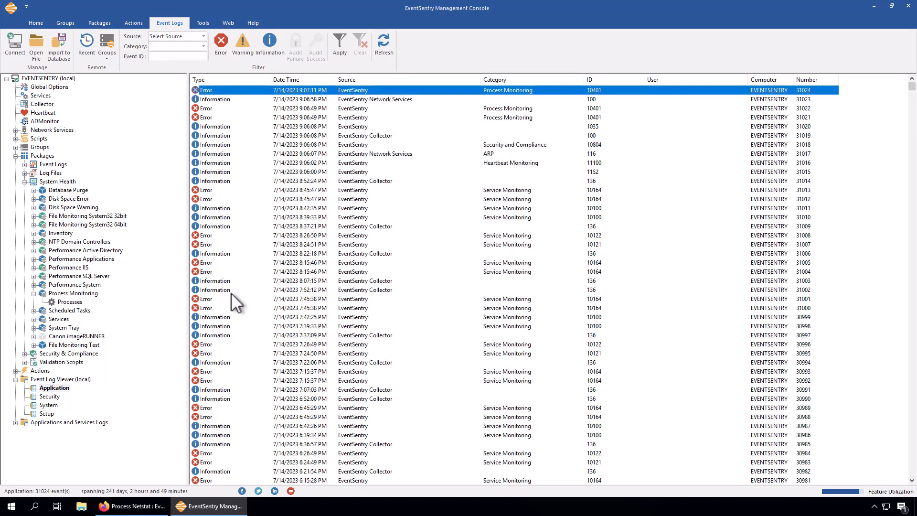
# - Add a System Health package named Process Monitoring Calculator
pyautogui.click(45, 180)
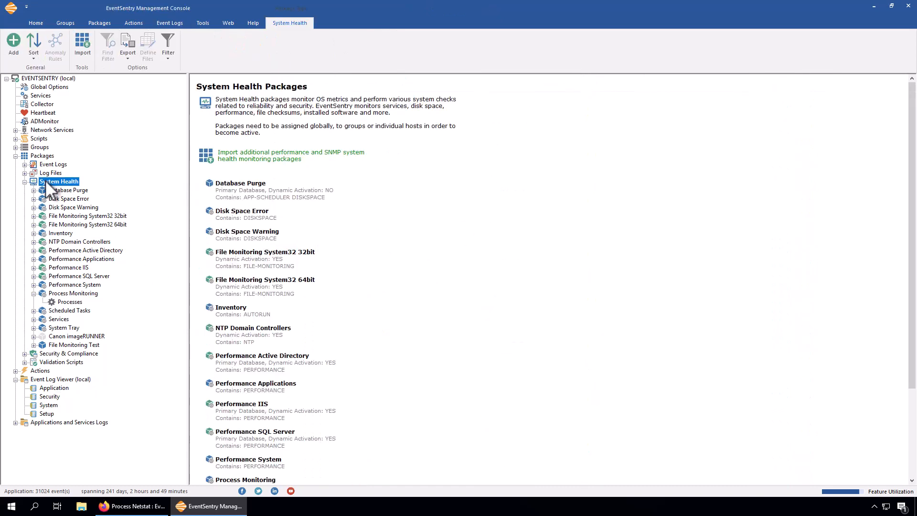
pyautogui.click(19, 48)
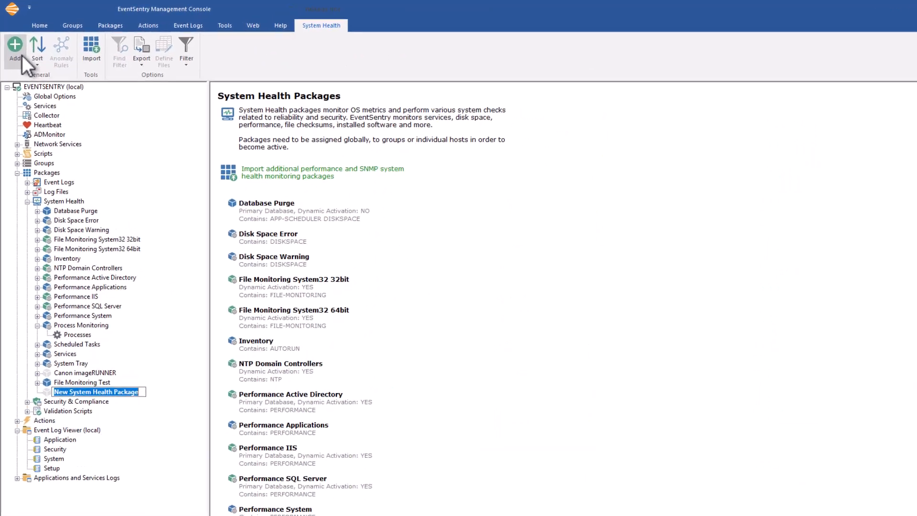
pyautogui.write('Process')
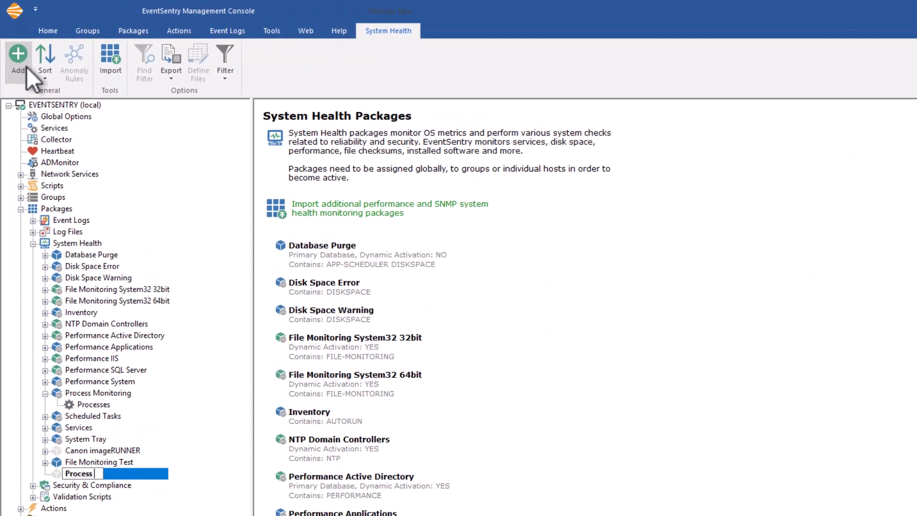
pyautogui.write(' Monitoring')
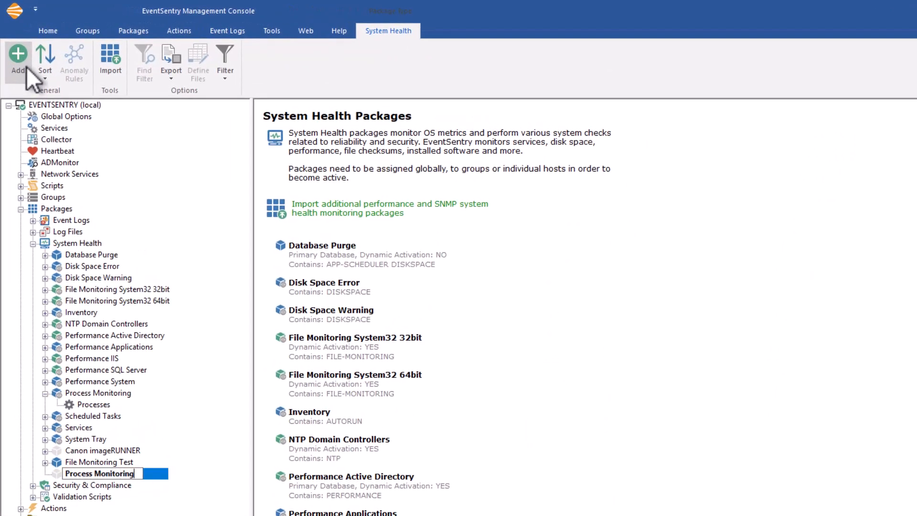
pyautogui.write(' Calculator')
pyautogui.press('Return')
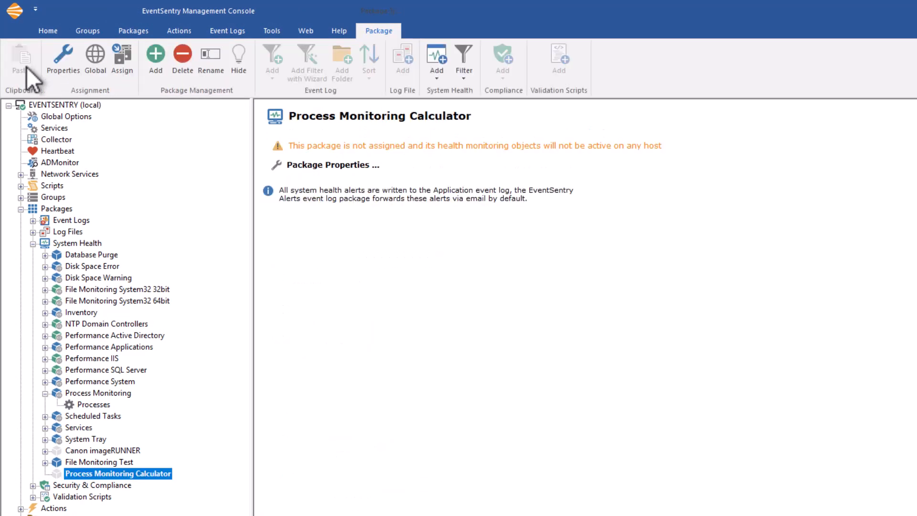
# - Assign the Process Monitoring Calculator package to the EVENTSENTRY host in the Servers group
pyautogui.click(122, 58)
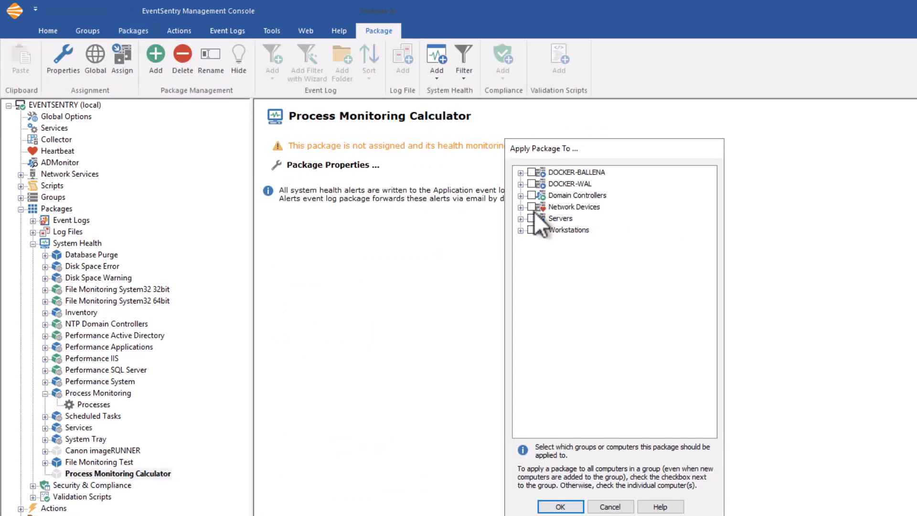
pyautogui.click(521, 219)
pyautogui.click(568, 252)
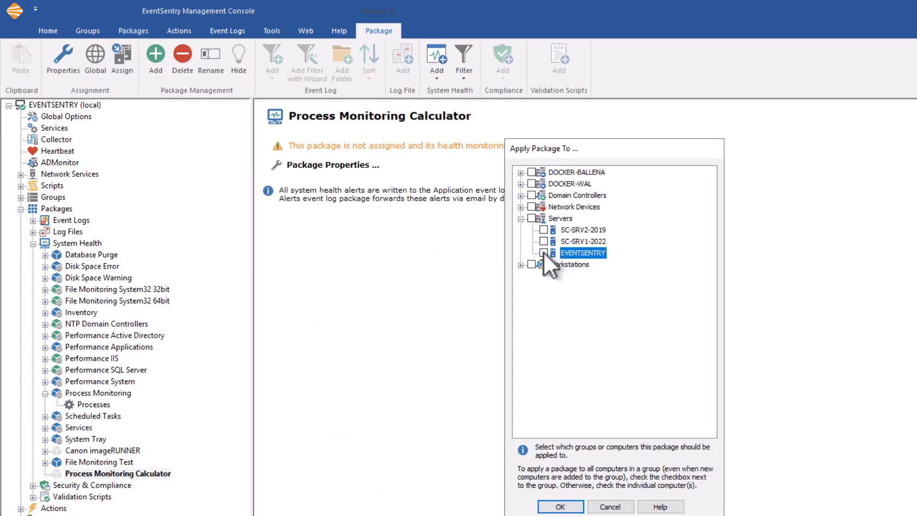
pyautogui.click(561, 506)
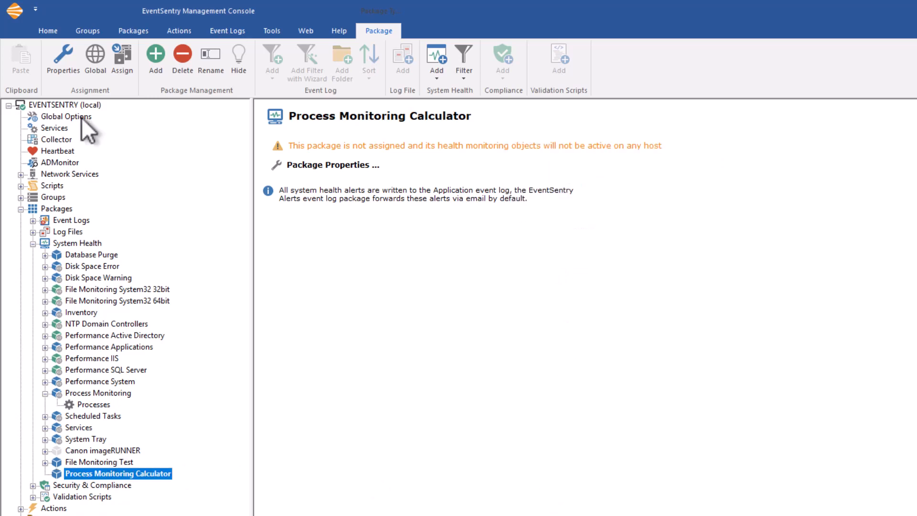
# - Add a Processes health object to the Process Monitoring Calculator package and open its settings
pyautogui.click(443, 79)
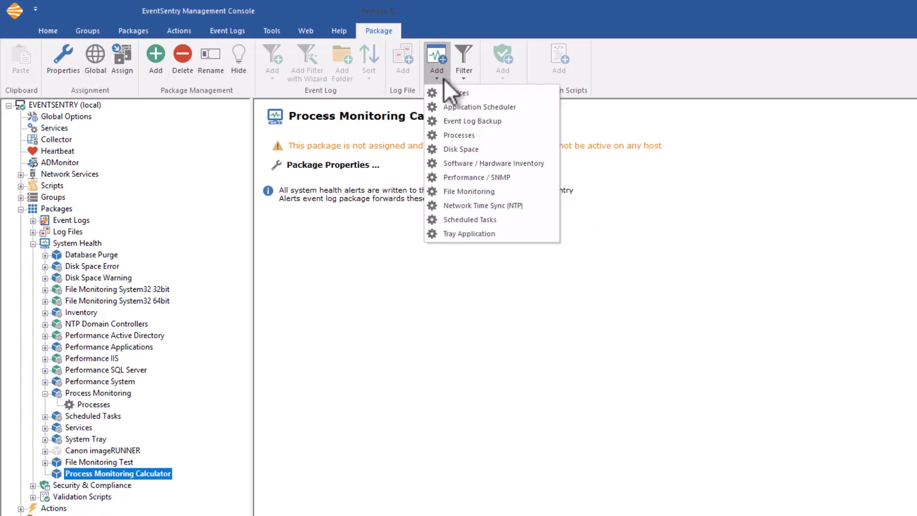
pyautogui.click(460, 136)
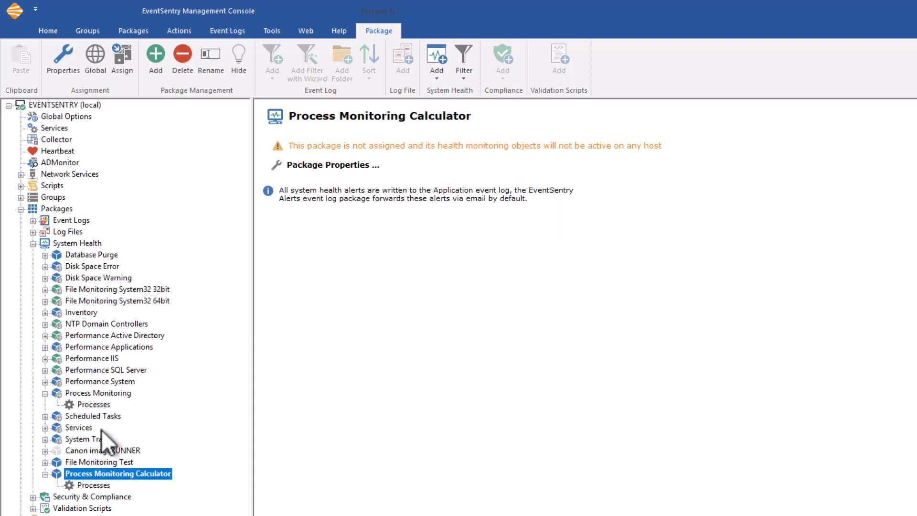
pyautogui.click(95, 486)
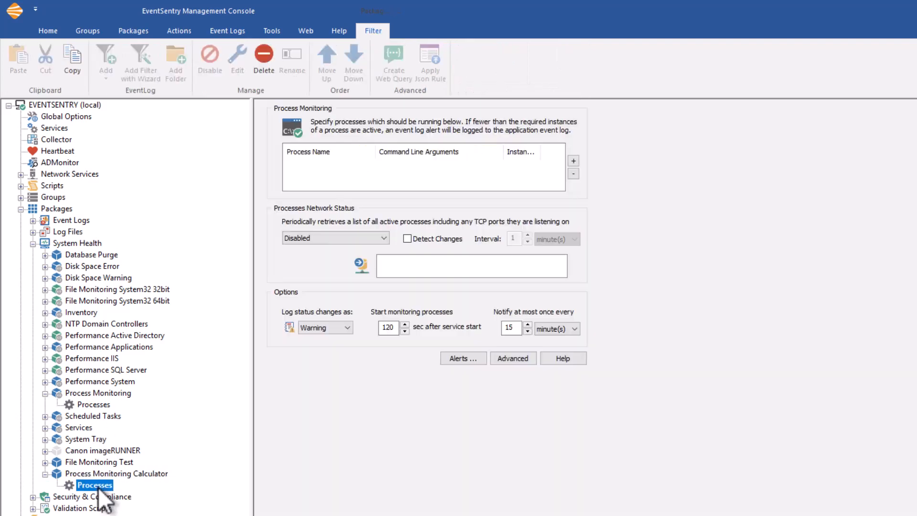
# - Add win32calc.exe to the list of processes that should be running
pyautogui.click(573, 161)
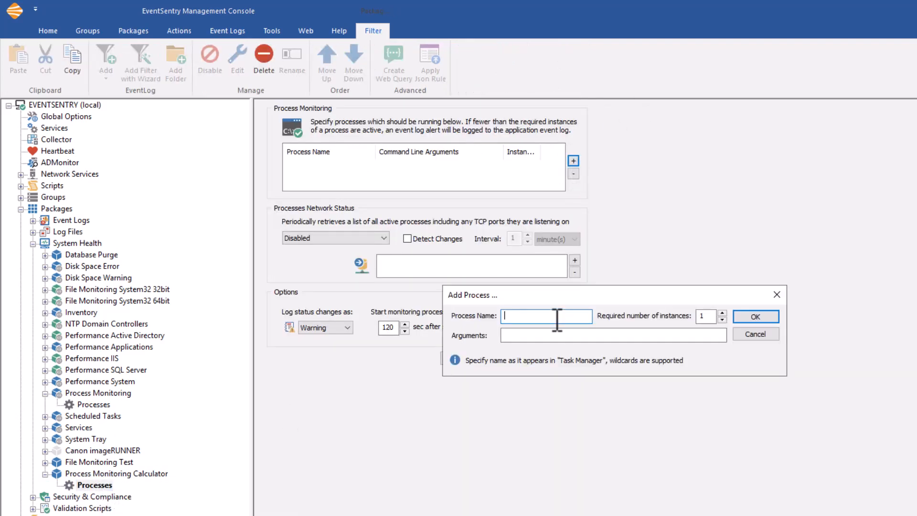
pyautogui.write('win32calc.exe')
pyautogui.press('Return')
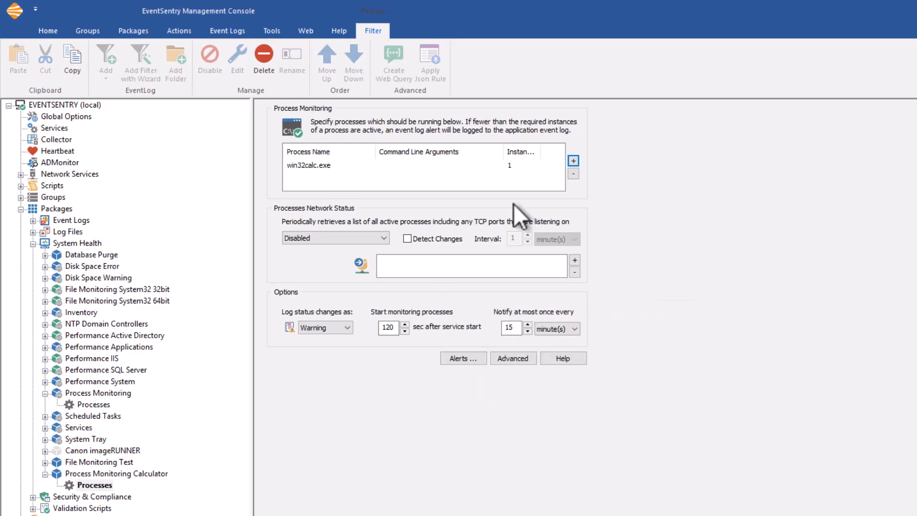
# - Set the processes network status to Enabled (Listening Ports Only) and turn on Detect Changes
pyautogui.click(337, 237)
pyautogui.click(336, 258)
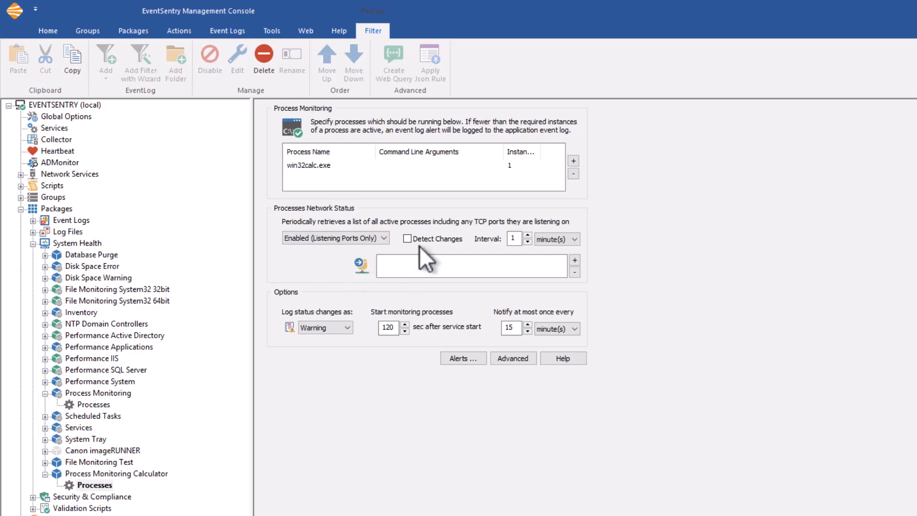
pyautogui.click(425, 238)
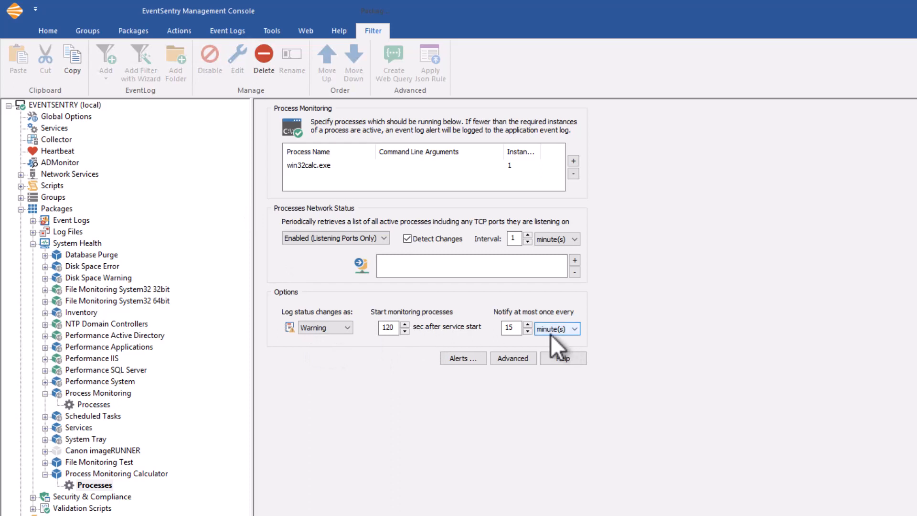
# - Remove win32calc.exe from the monitored processes of the original Process Monitoring package and collapse that package
pyautogui.click(93, 404)
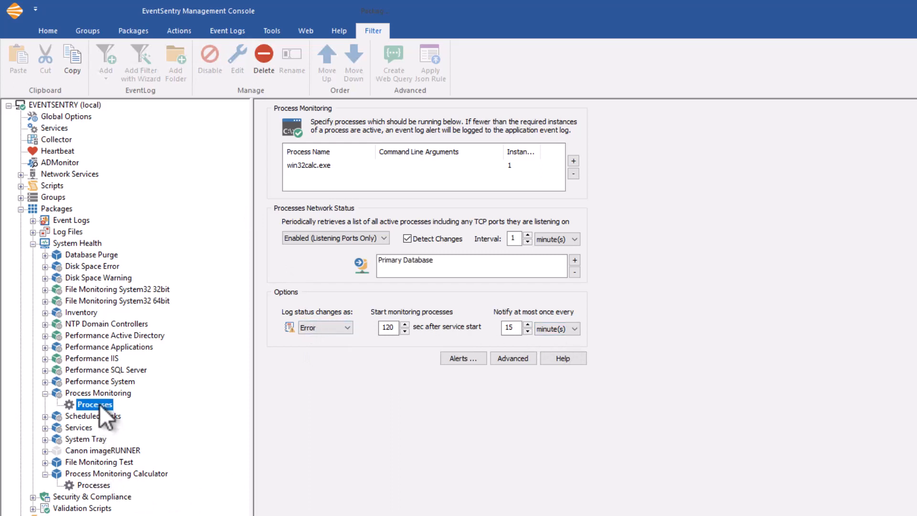
pyautogui.click(321, 165)
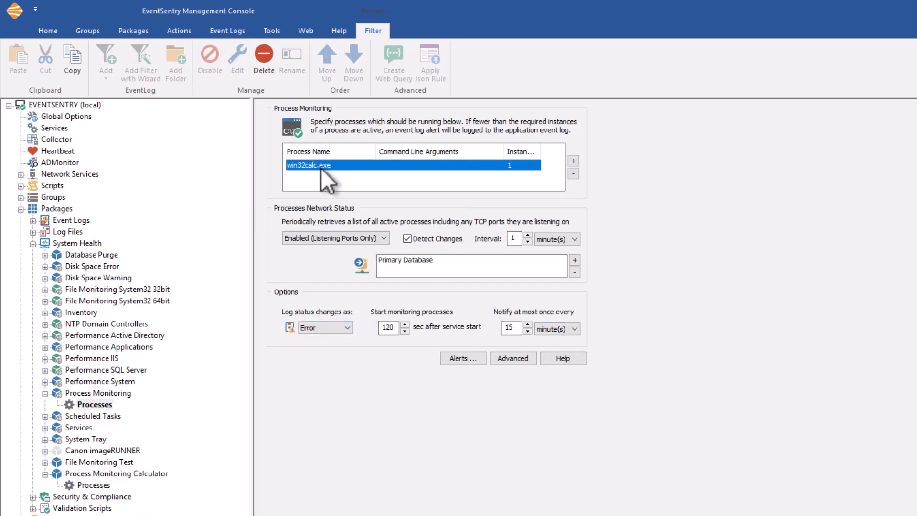
pyautogui.click(573, 173)
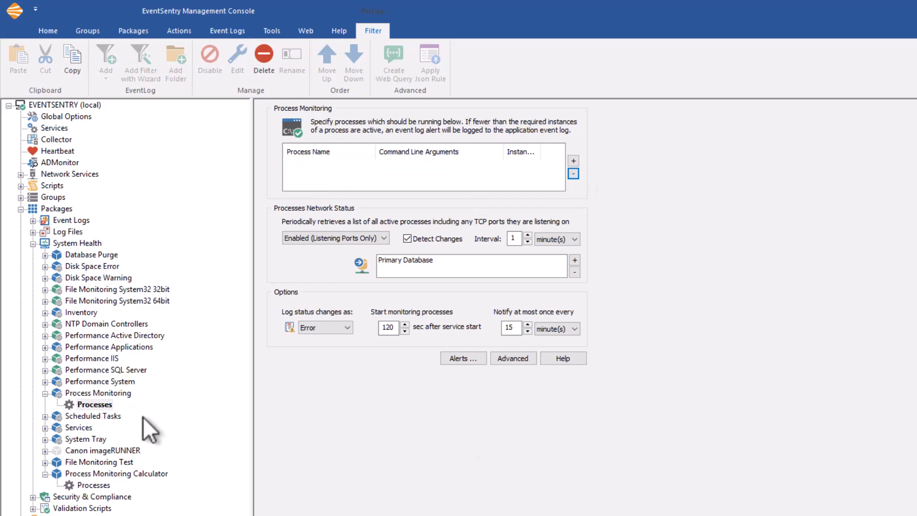
pyautogui.click(44, 394)
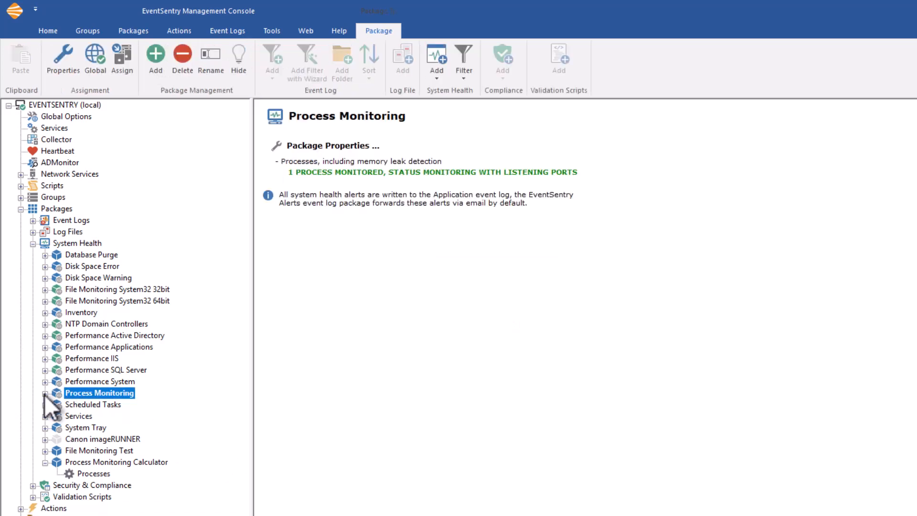
# - Add Primary Database as the network status destination in the Process Monitoring Calculator package's Processes settings and collapse the package
pyautogui.click(88, 473)
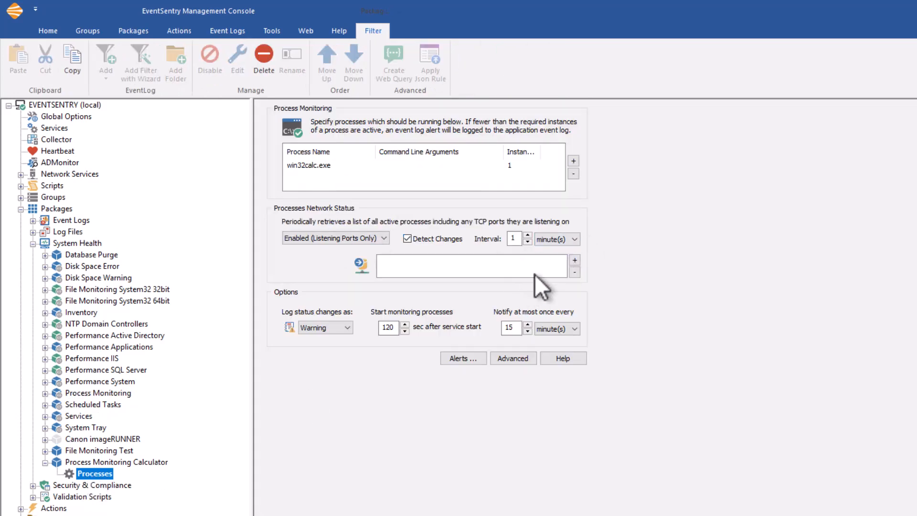
pyautogui.click(574, 260)
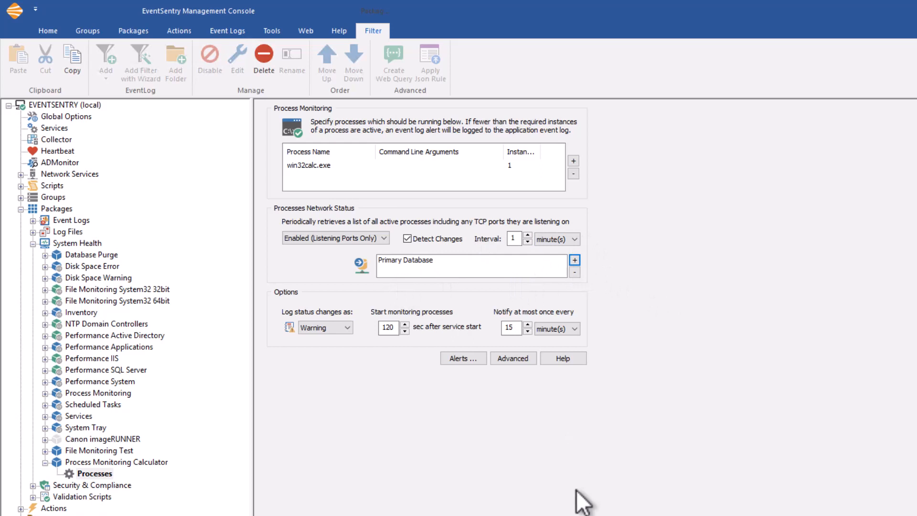
pyautogui.click(99, 462)
pyautogui.click(45, 462)
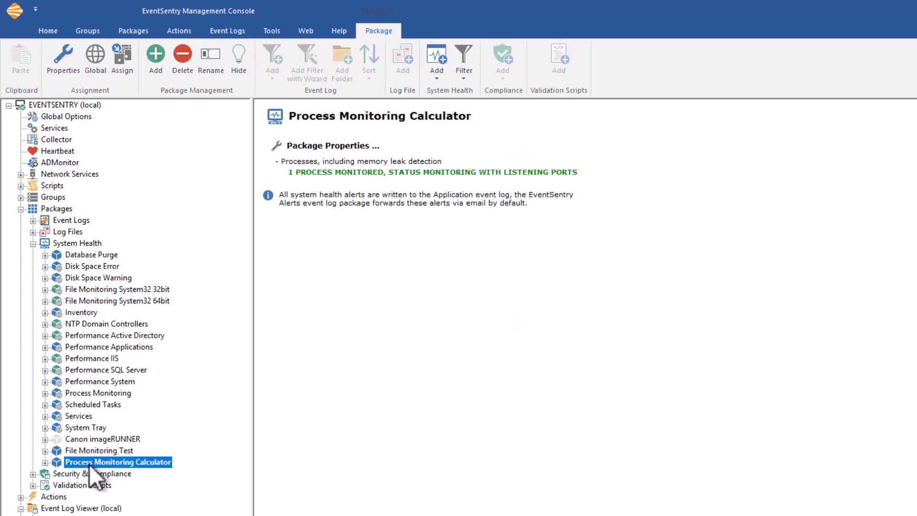
# - Save the configuration and open the Application event log with its newest event selected
pyautogui.click(59, 104)
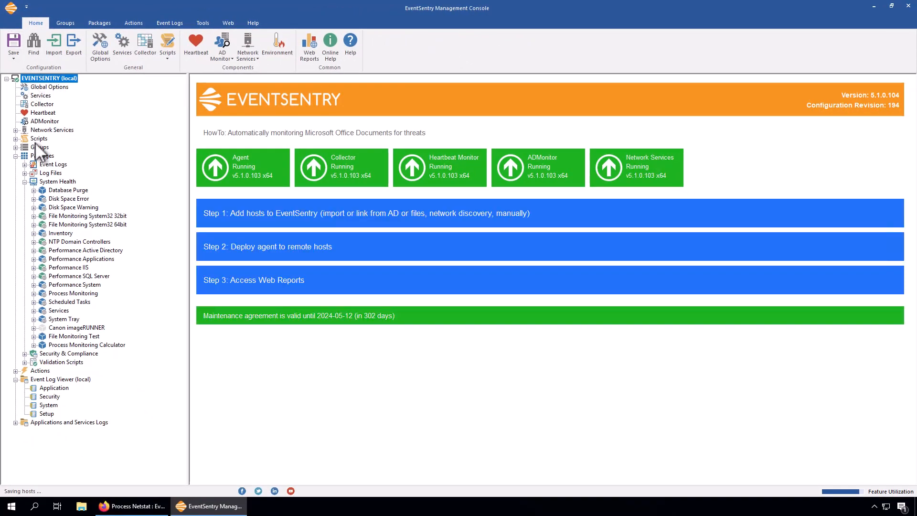
pyautogui.click(57, 387)
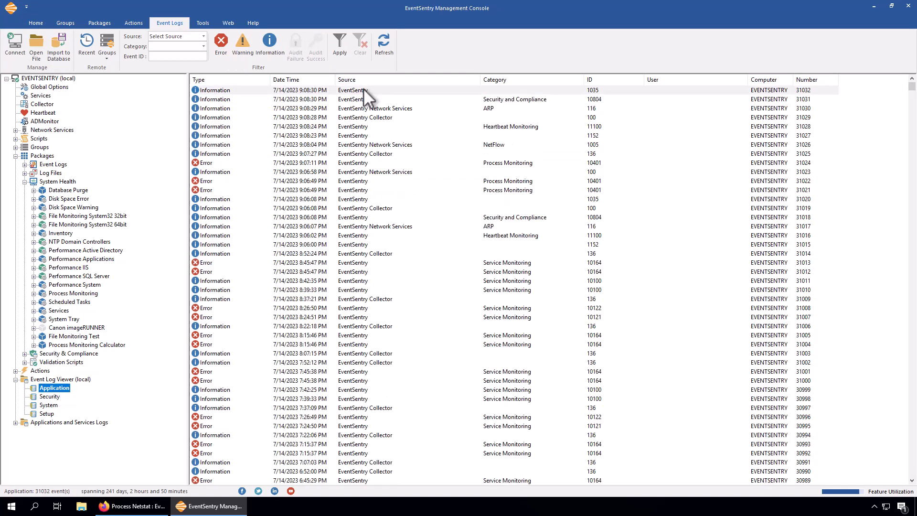
pyautogui.click(363, 90)
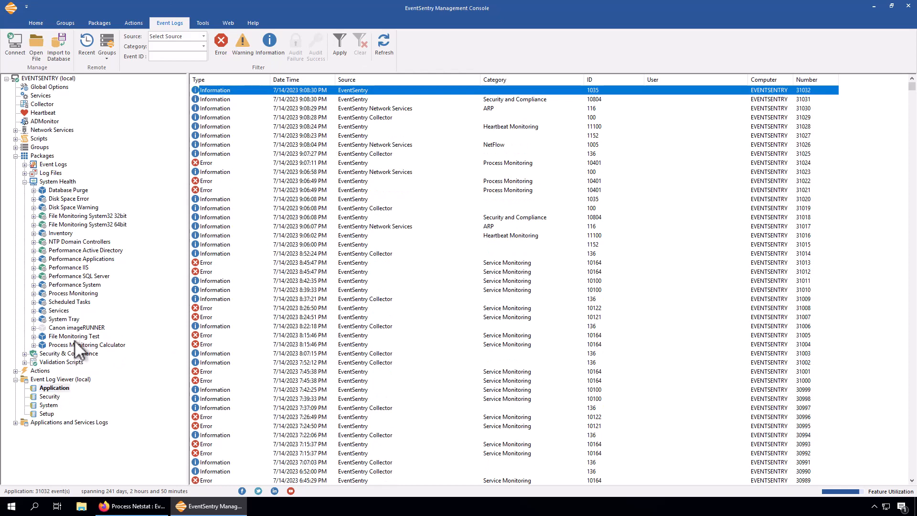
# - Launch the Calculator and reload the Application event log
pyautogui.click(11, 507)
pyautogui.click(231, 405)
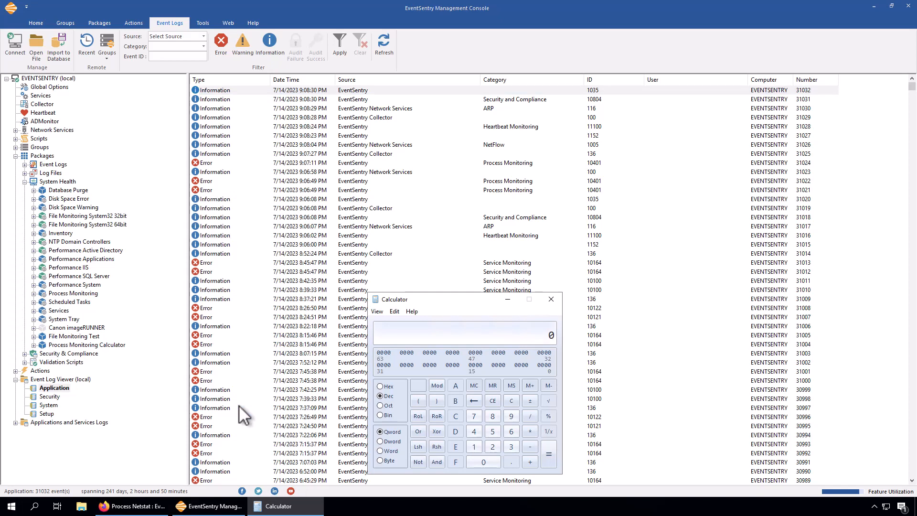
pyautogui.click(55, 387)
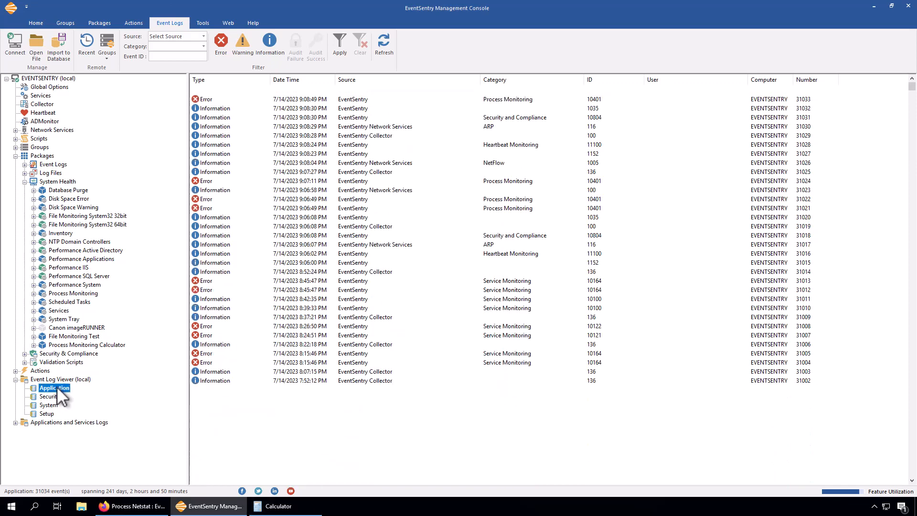
# - Read the details of the two newest Process Monitoring errors with event ID 10401
pyautogui.doubleClick(337, 98)
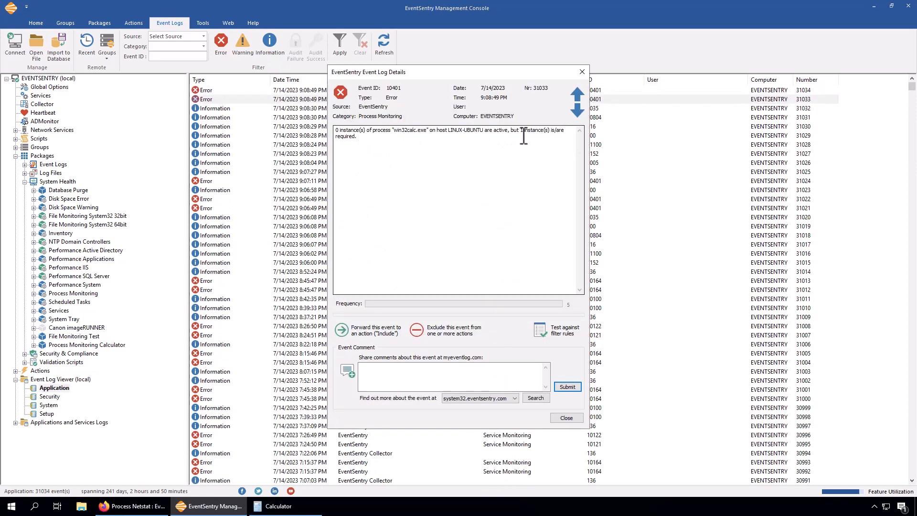
pyautogui.click(578, 95)
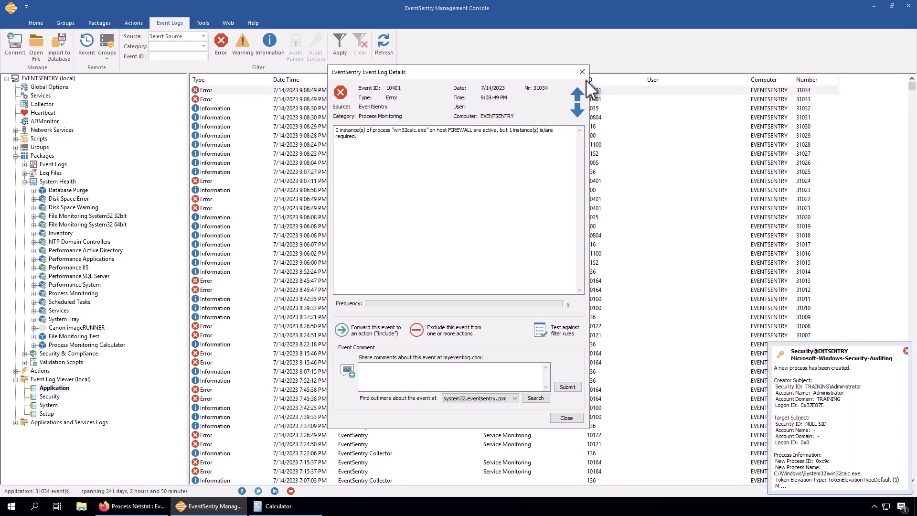
pyautogui.click(582, 72)
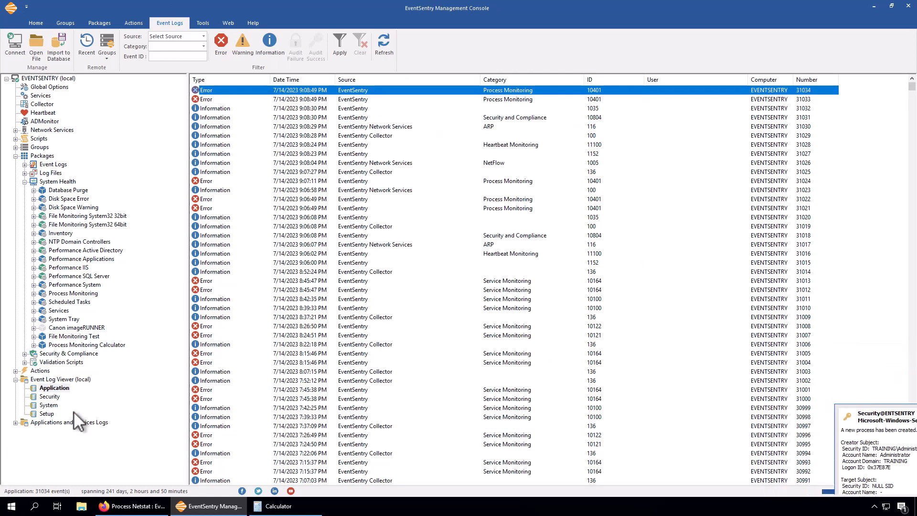
# - Reload the Application event log and read the details of the newest Process Monitoring information event
pyautogui.click(64, 388)
pyautogui.click(64, 387)
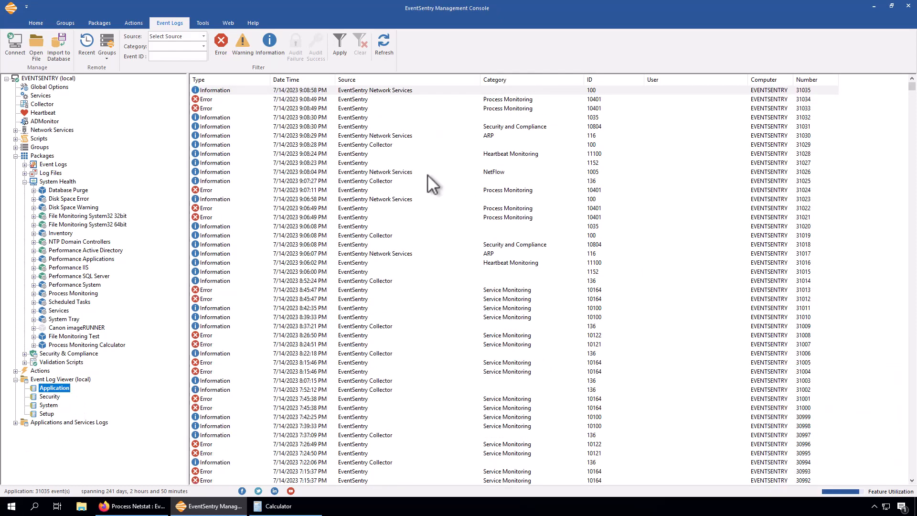
pyautogui.click(53, 386)
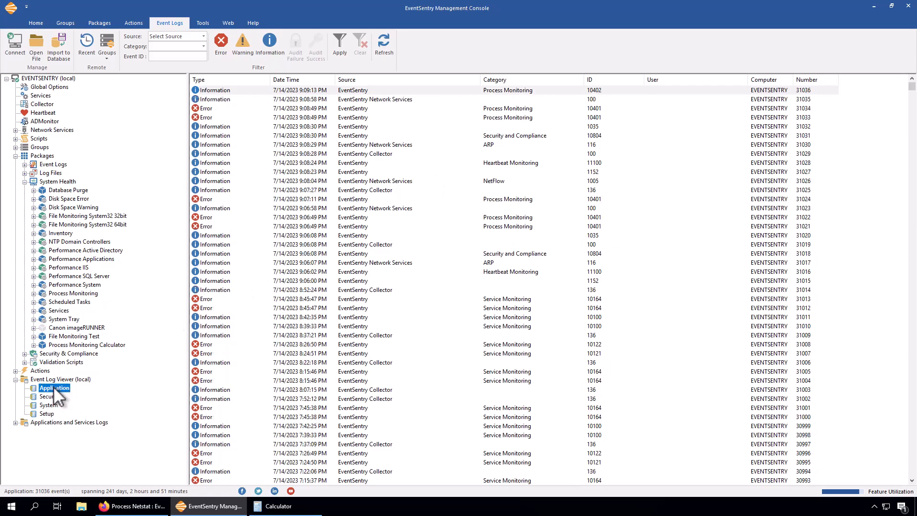
pyautogui.doubleClick(360, 90)
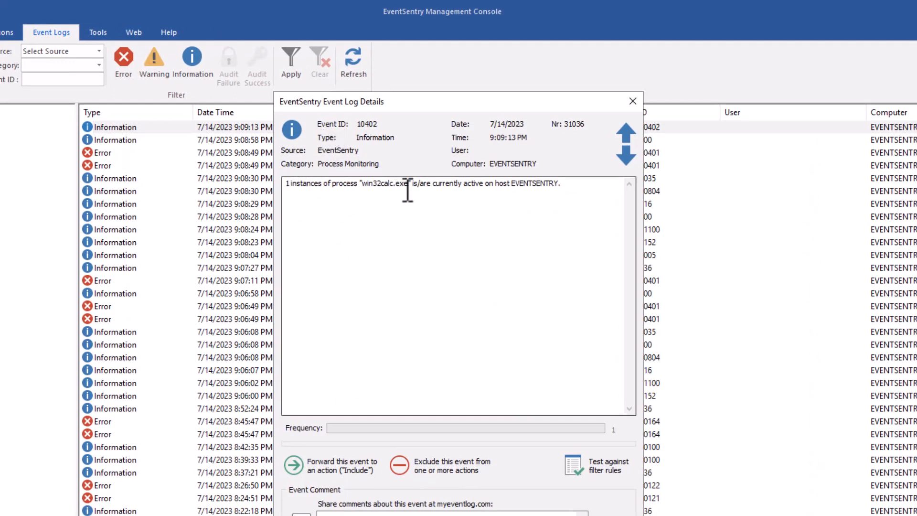
pyautogui.click(571, 183)
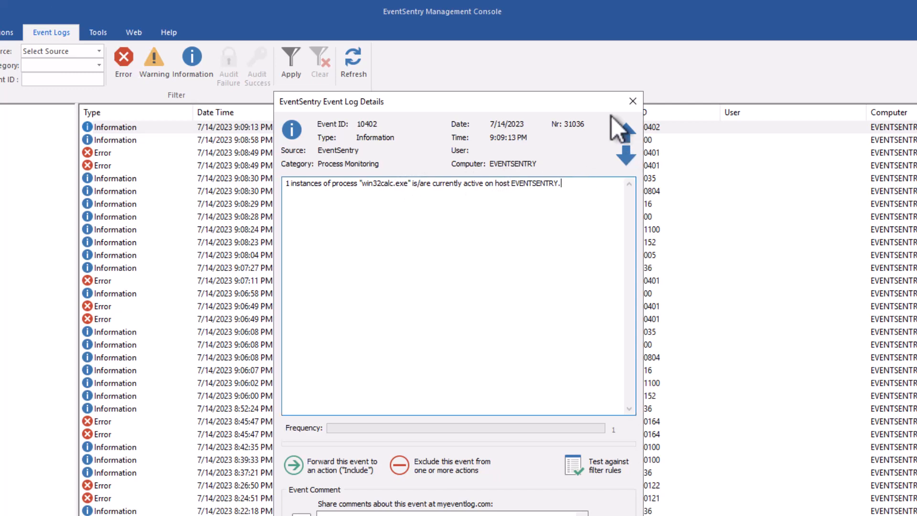
pyautogui.click(635, 104)
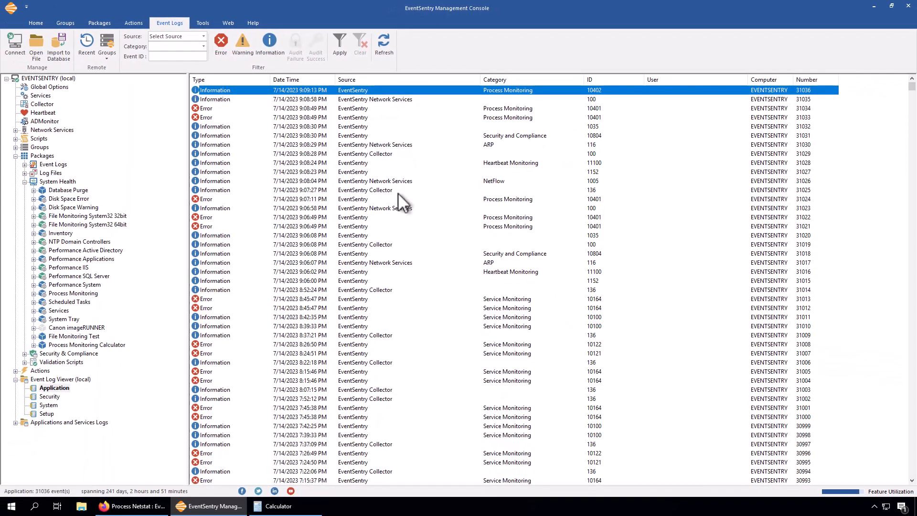
# - Review the Processes settings of the Process Monitoring Calculator package and select Process Monitoring error 31022 in the Application log
pyautogui.doubleClick(57, 345)
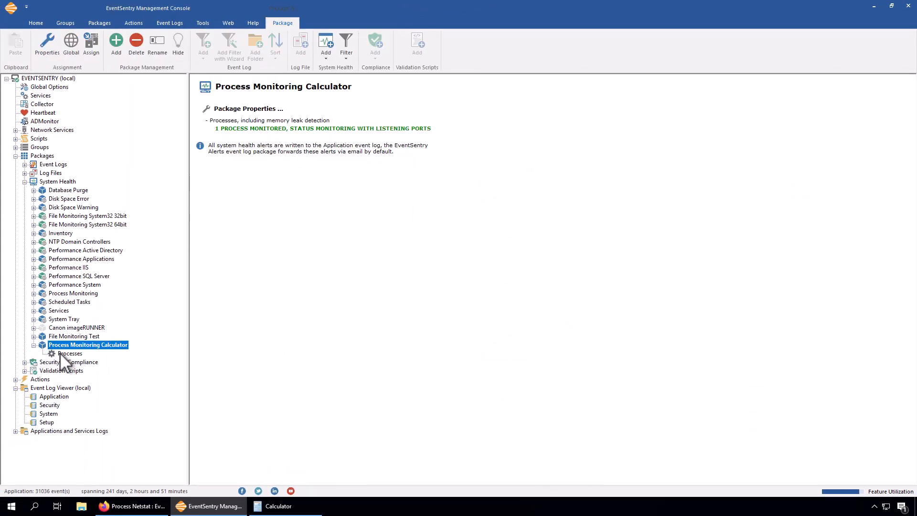
pyautogui.click(61, 354)
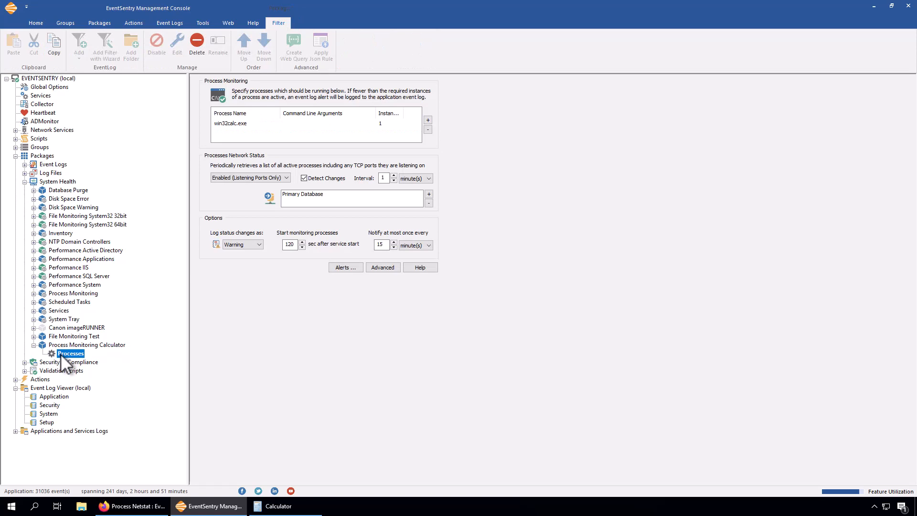
pyautogui.click(65, 396)
pyautogui.rightClick(599, 216)
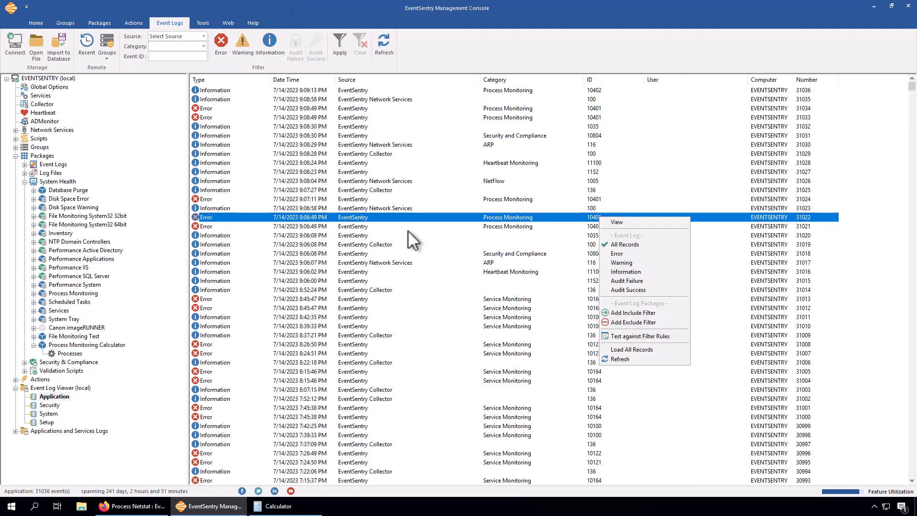
pyautogui.click(403, 217)
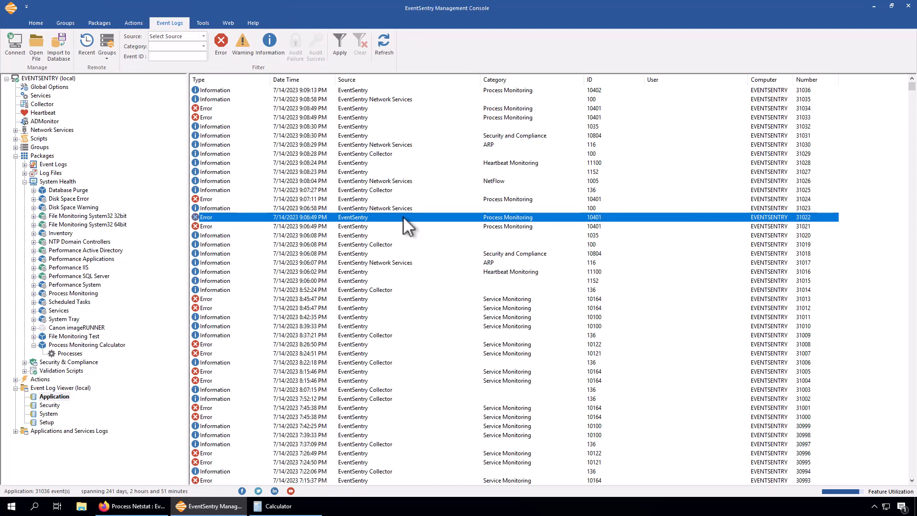